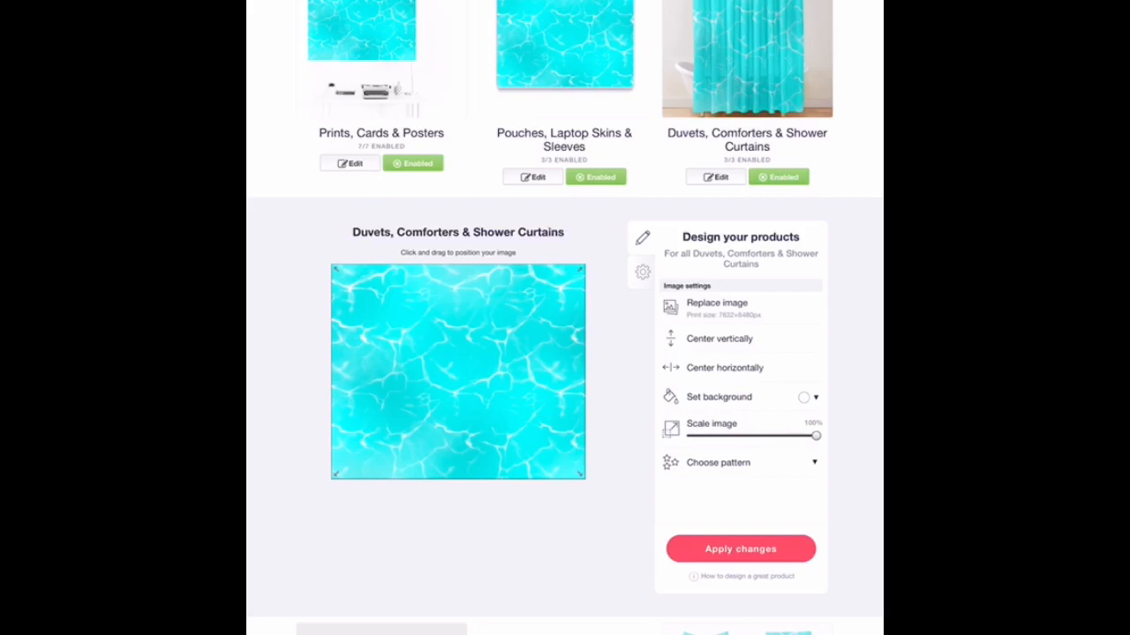
Scale the duvets, comforters and shower curtains image to 54% and shift it slightly within the print area
drag(816, 436, 759, 436)
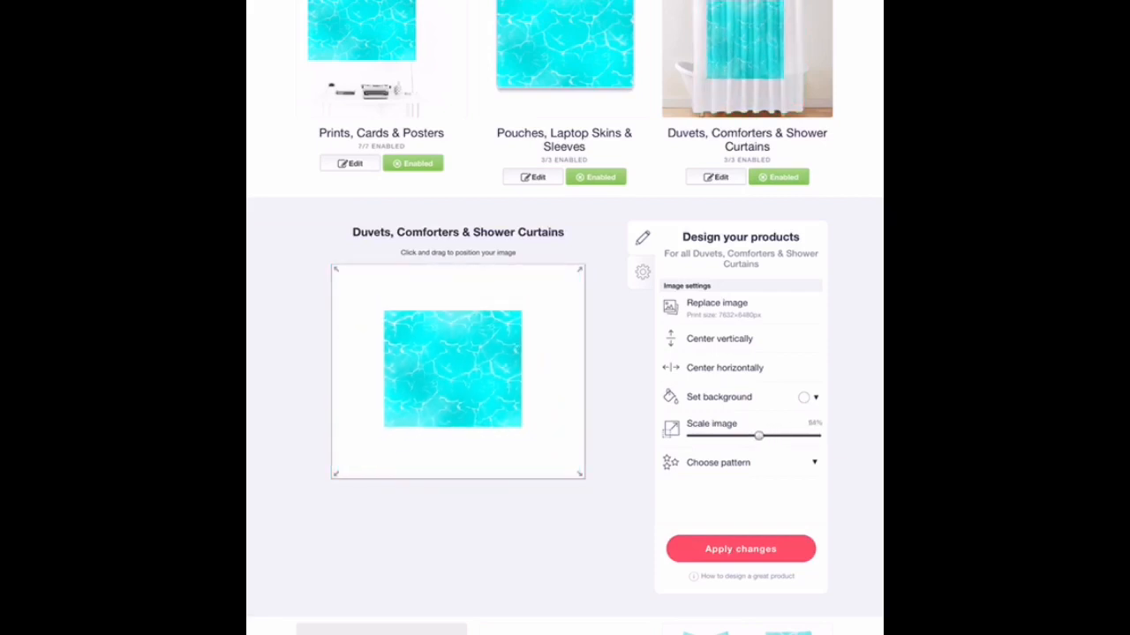
drag(485, 345, 493, 341)
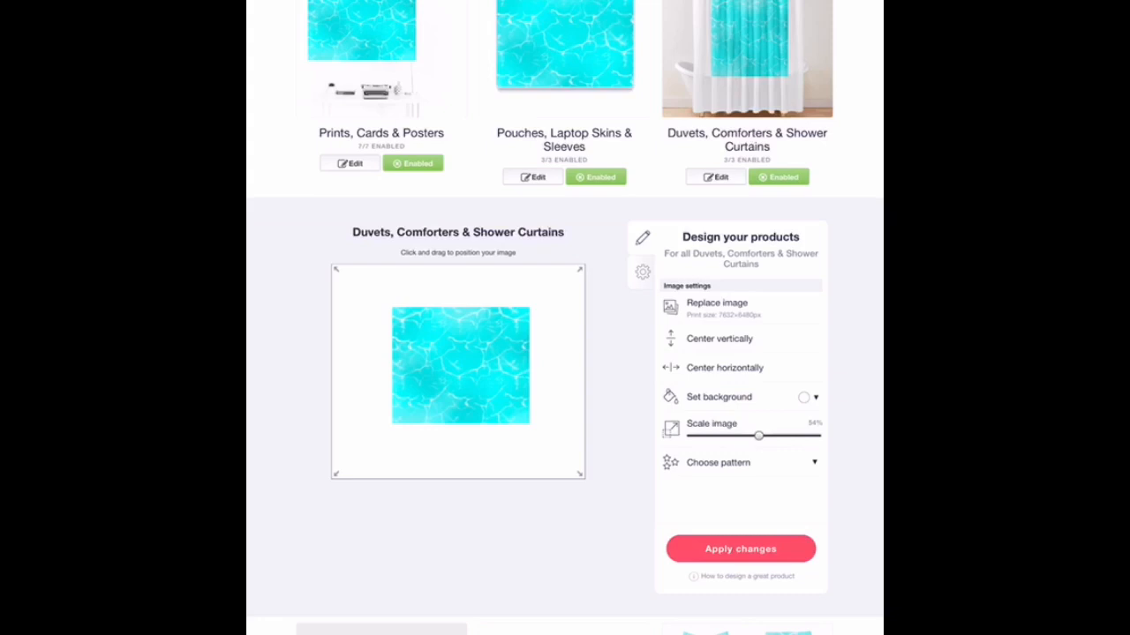
scroll(565, 353, down, 1)
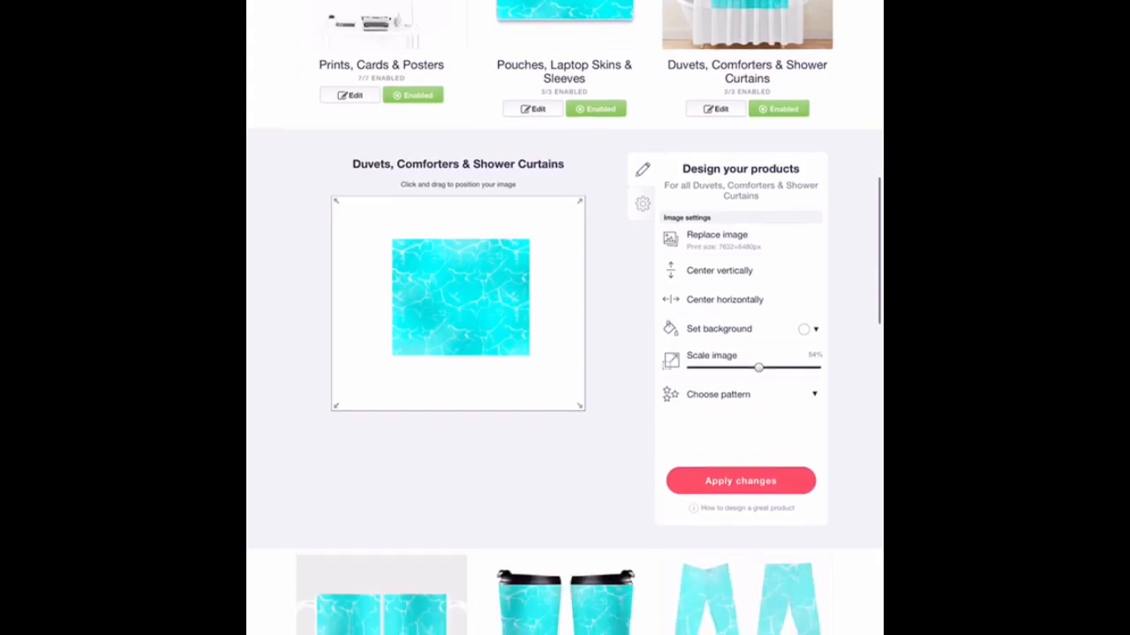
Try a regular grid, switch the shower curtain pattern to Offset grid, shift the tiling sideways, and apply the changes
click(717, 394)
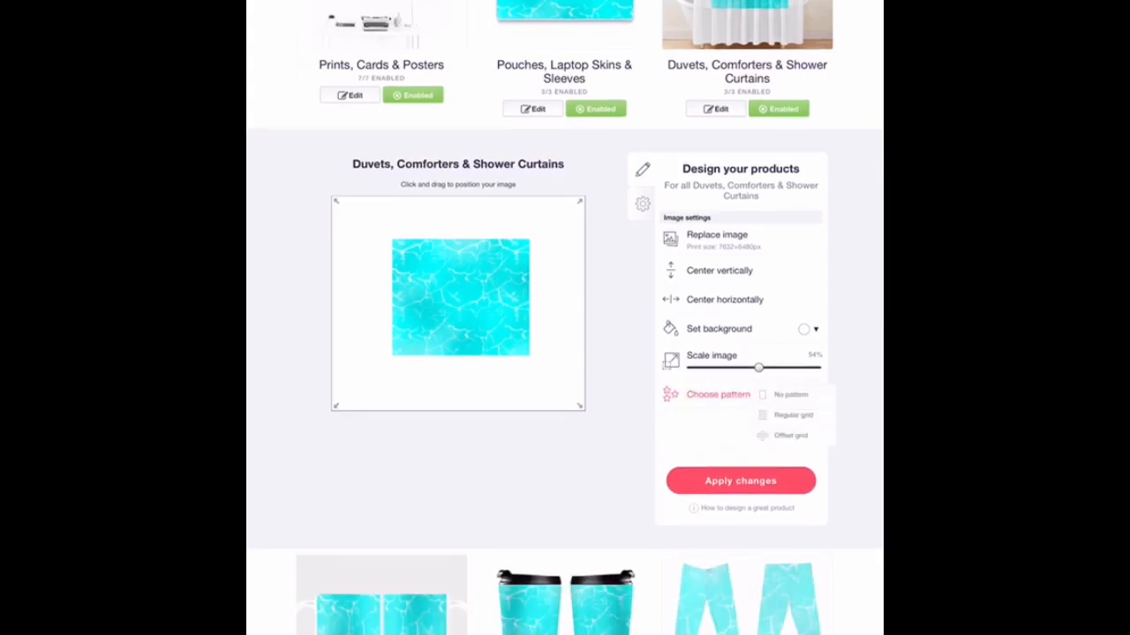
click(793, 416)
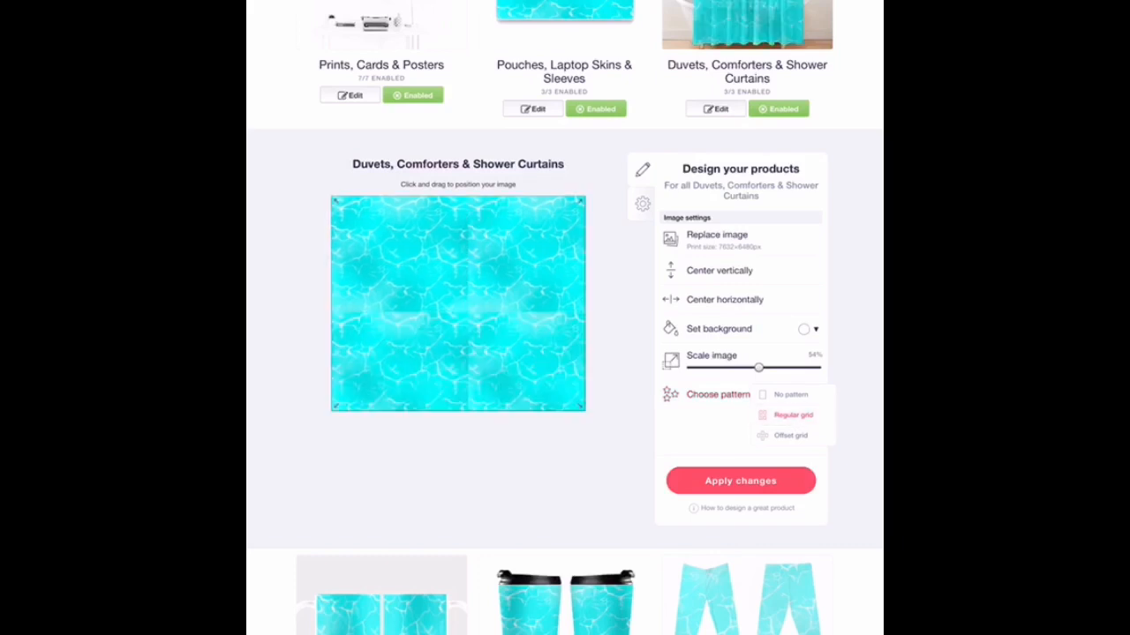
click(789, 436)
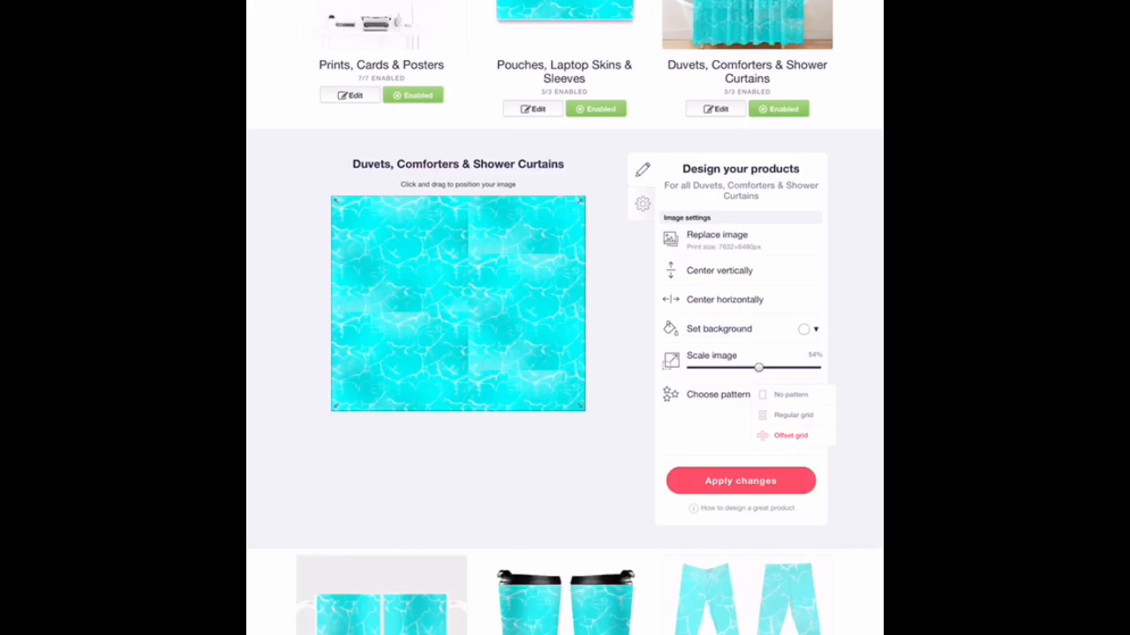
drag(424, 300, 492, 304)
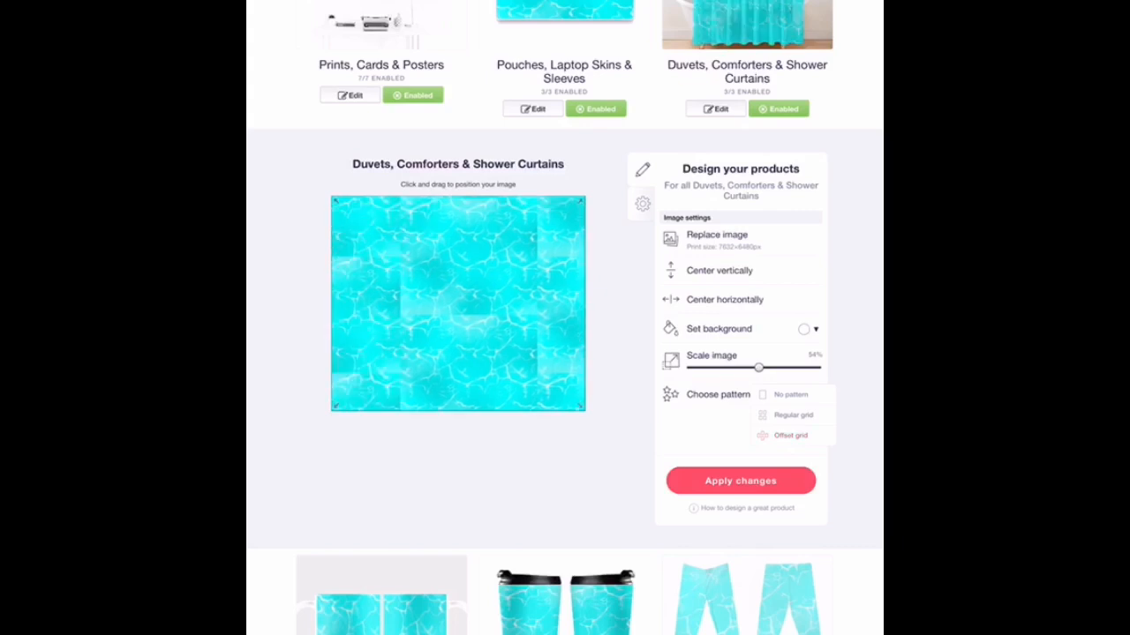
click(741, 481)
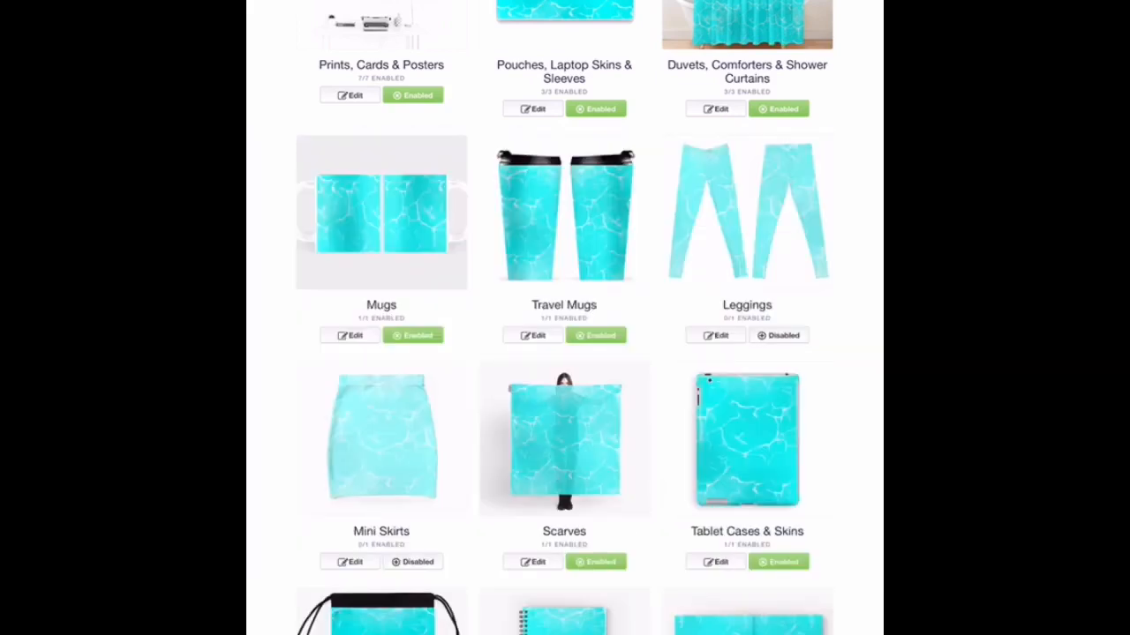
scroll(565, 317, down, 4)
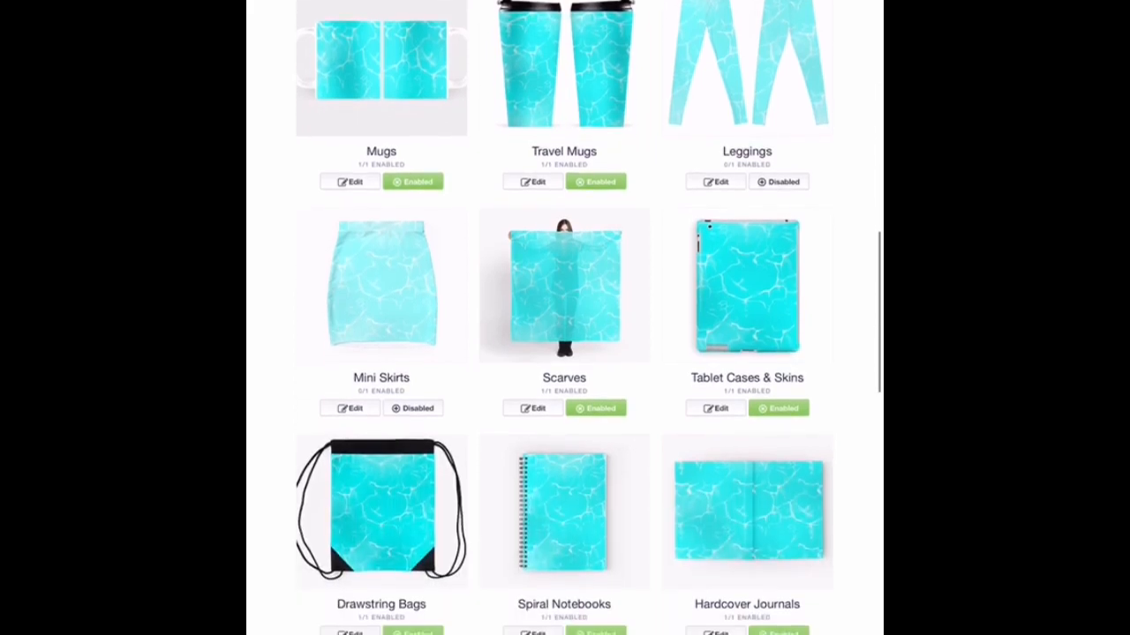
scroll(565, 317, up, 5)
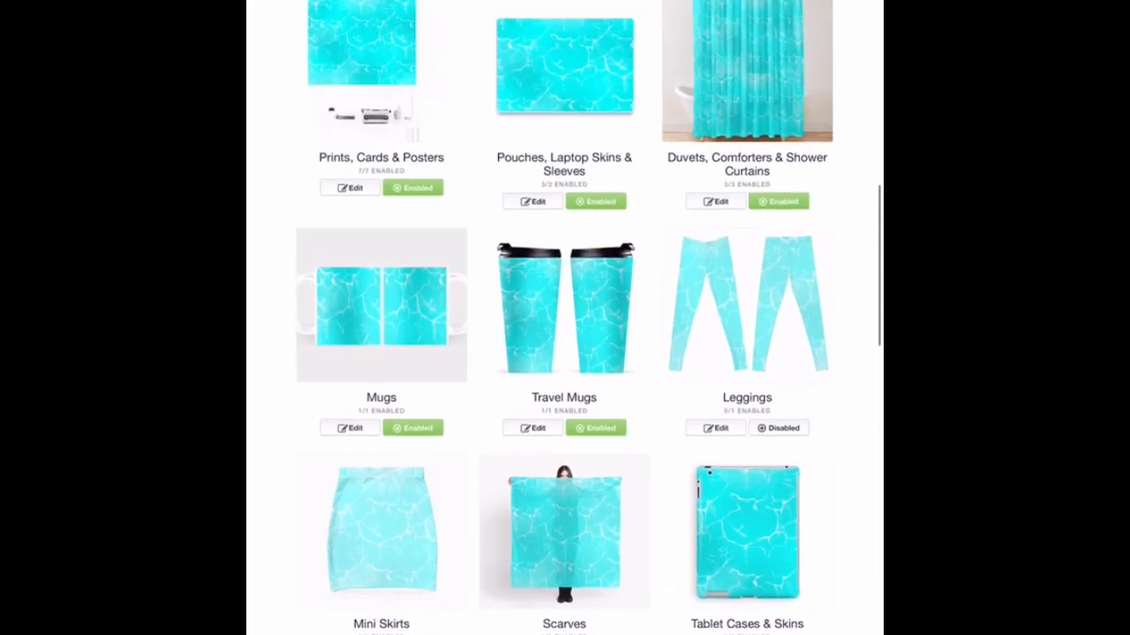
scroll(565, 318, down, 1)
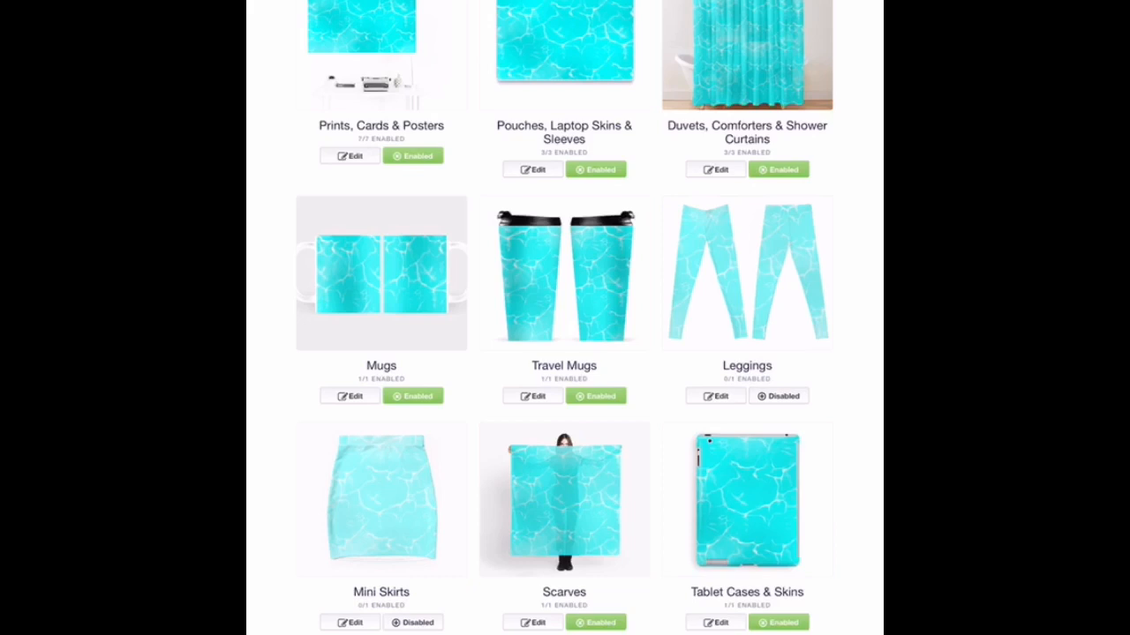
click(715, 169)
Tile the bath mat image in a regular grid, reposition it, scale it to 49%, and apply the changes
scroll(565, 318, down, 1)
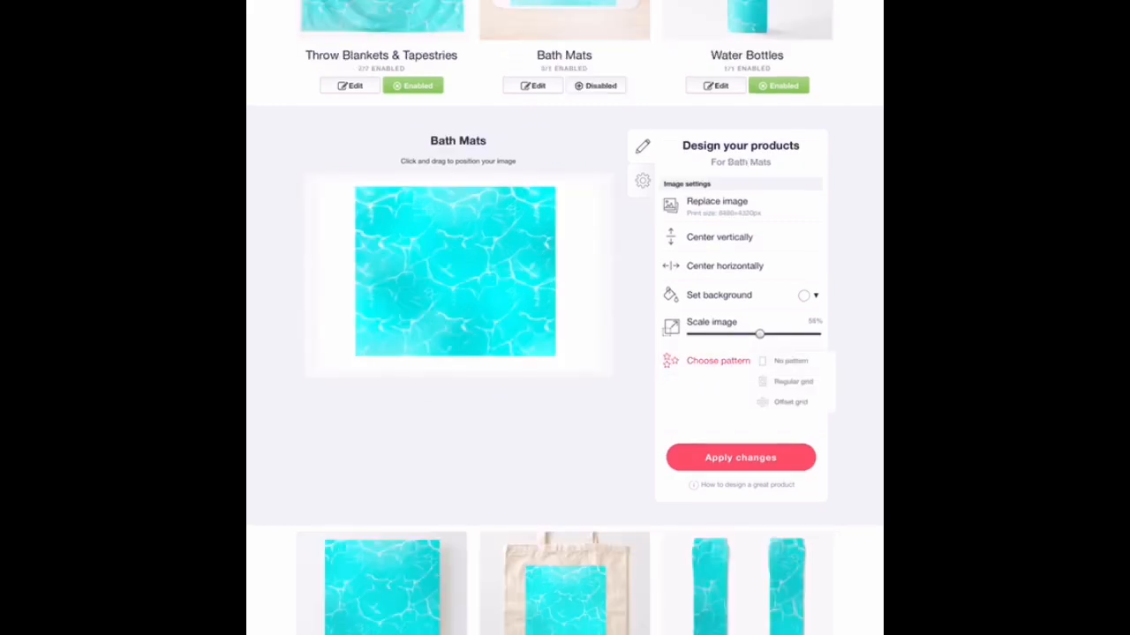
click(792, 383)
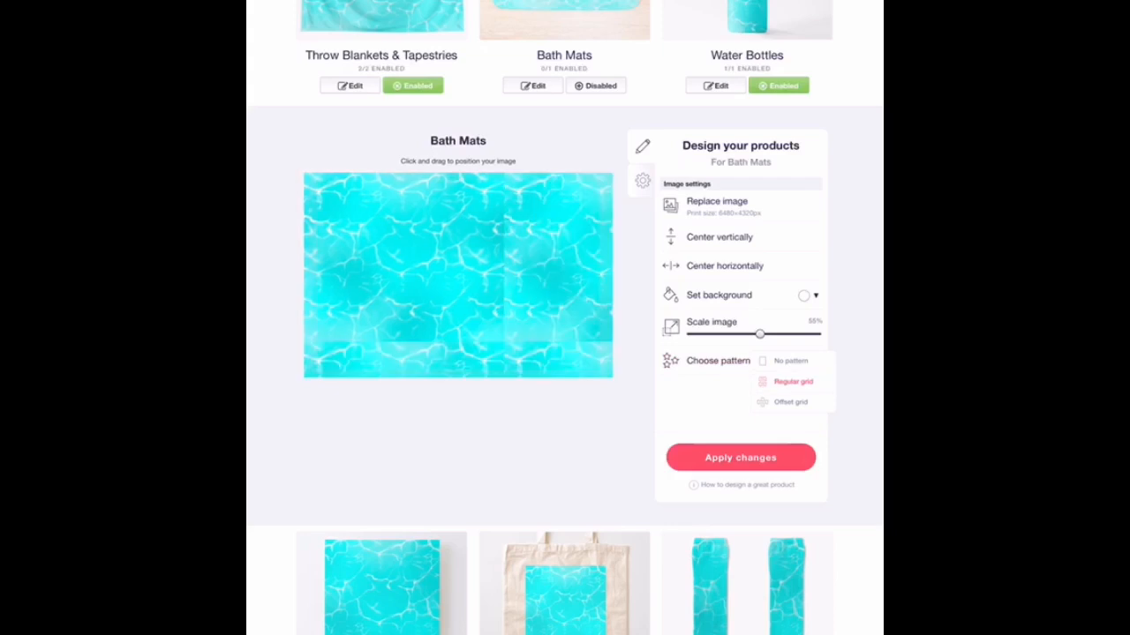
drag(442, 269, 487, 270)
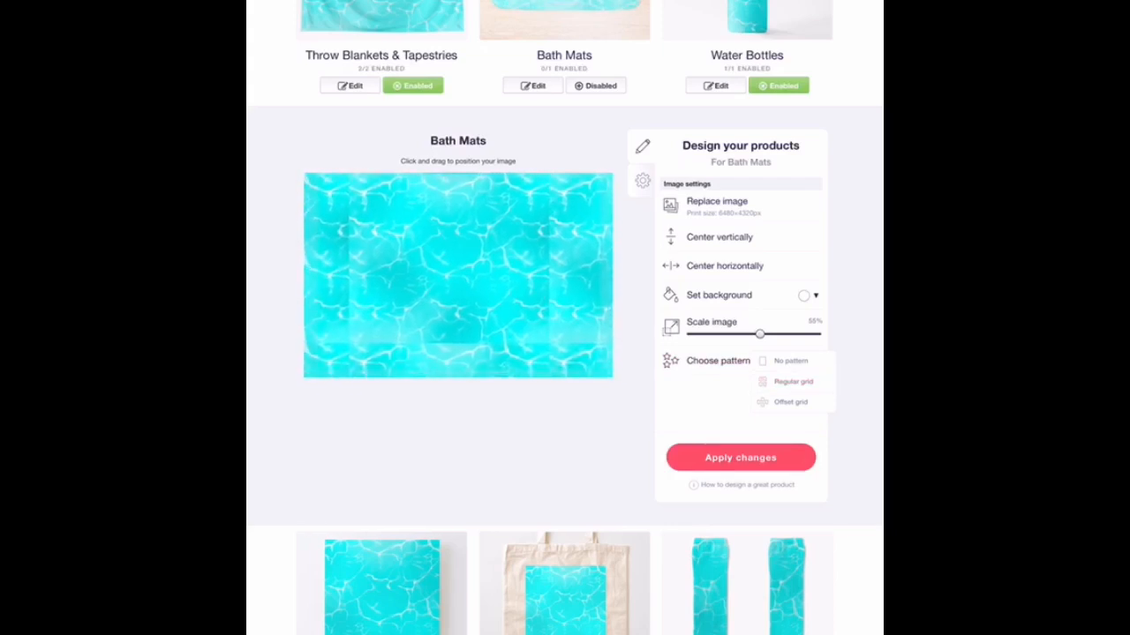
mouse_move(759, 333)
mouse_down()
mouse_move(782, 333)
mouse_move(752, 333)
mouse_up()
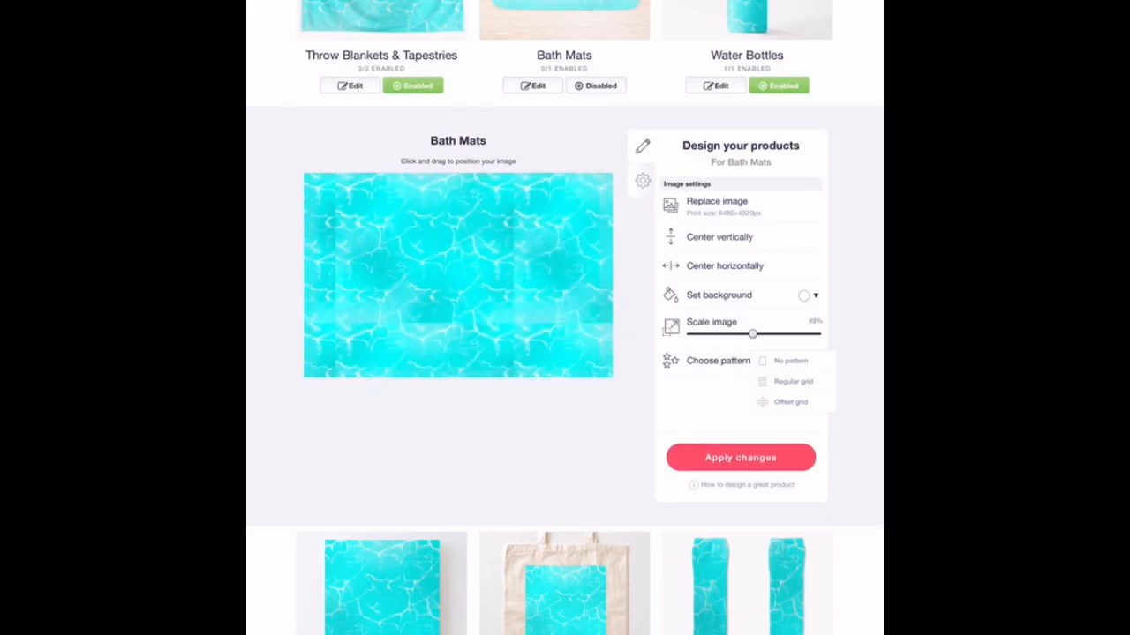
click(740, 457)
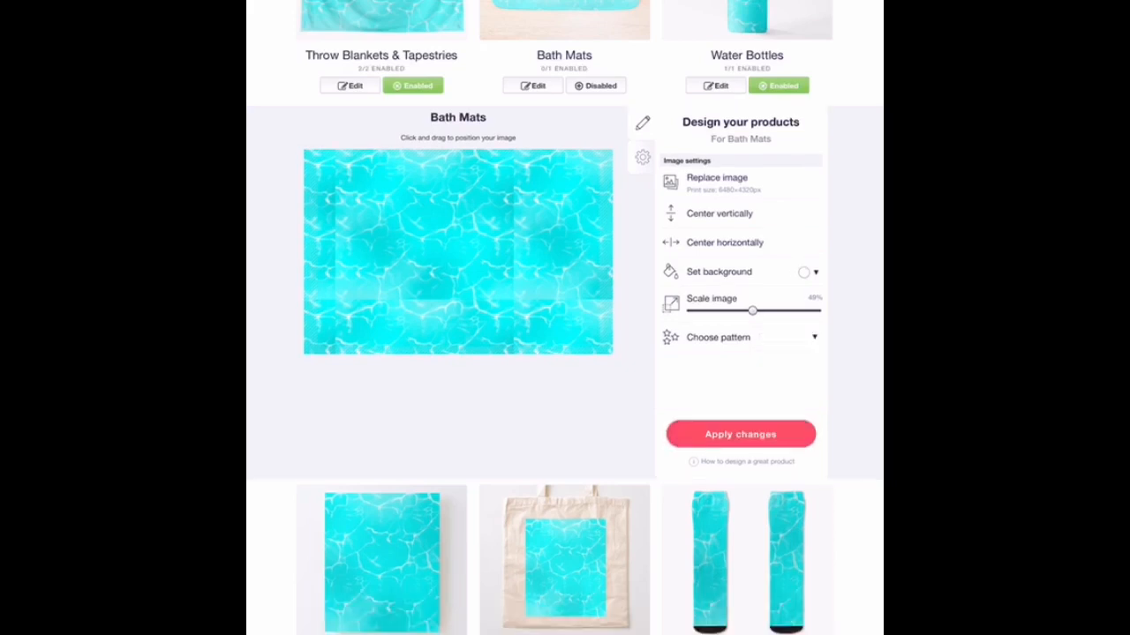
Open the Duffle Bags design and move the image up to cover the bag's main body panel
scroll(565, 318, down, 5)
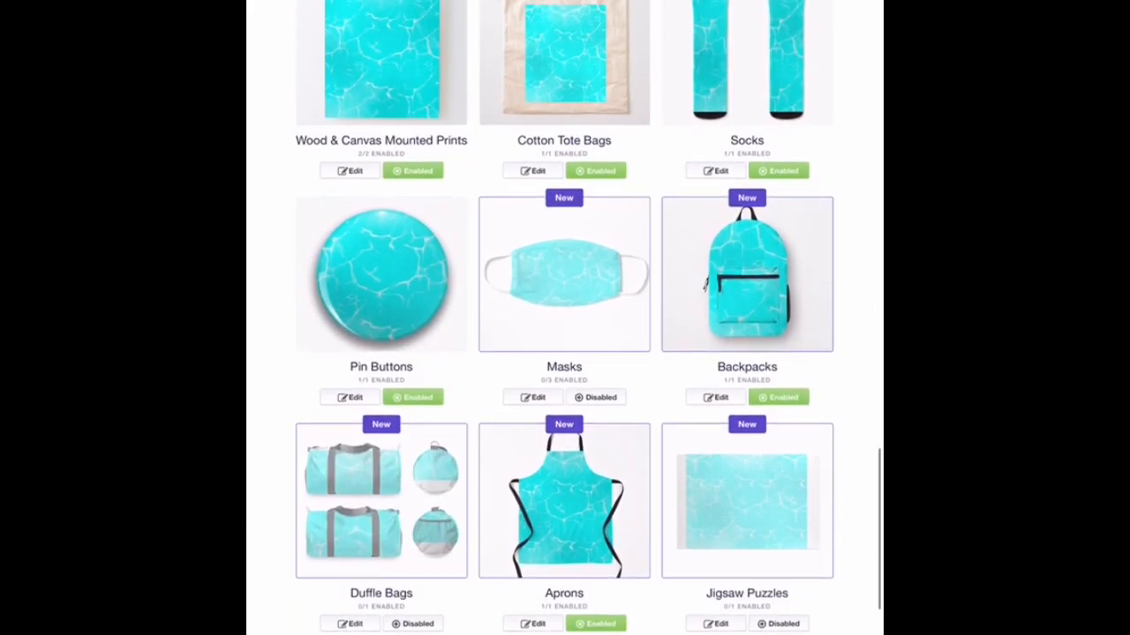
scroll(564, 318, down, 1)
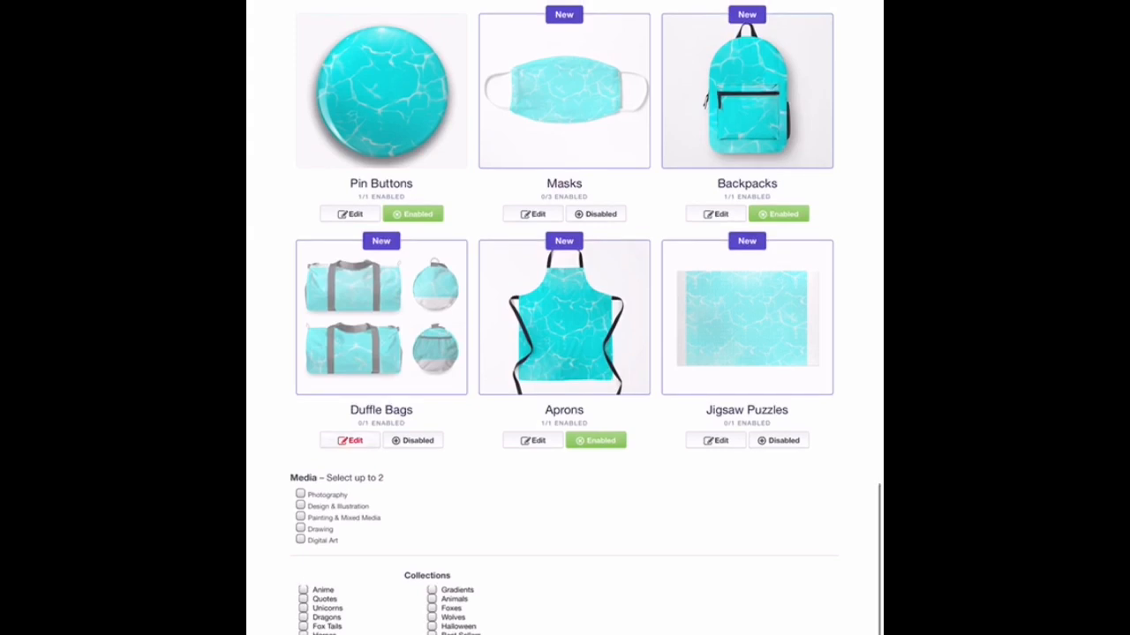
click(349, 441)
scroll(564, 318, down, 4)
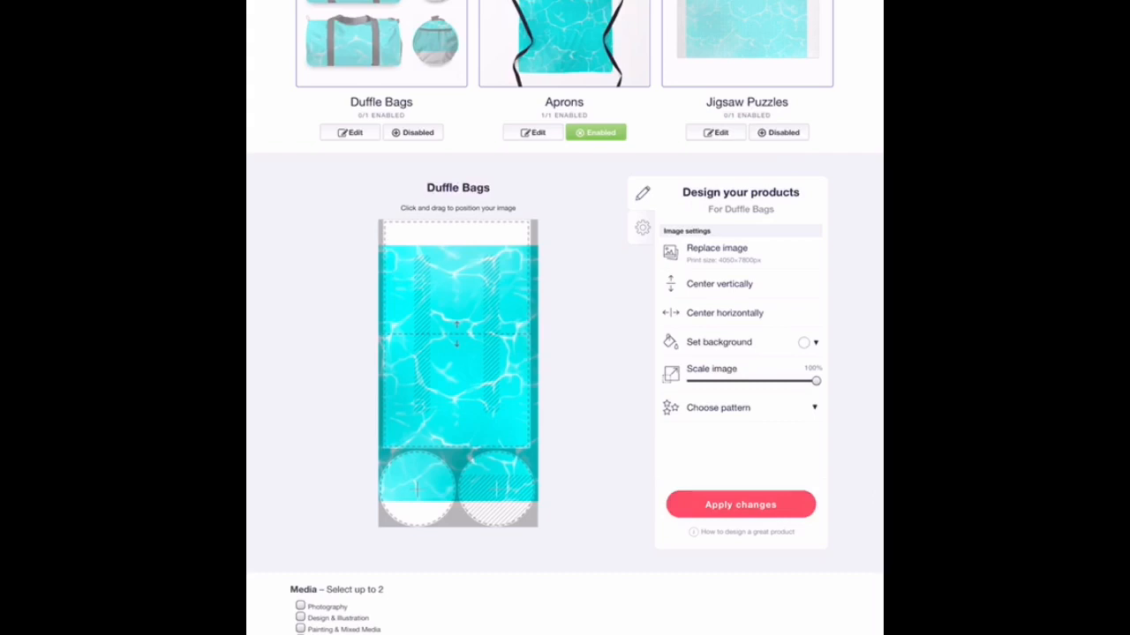
drag(457, 362, 457, 337)
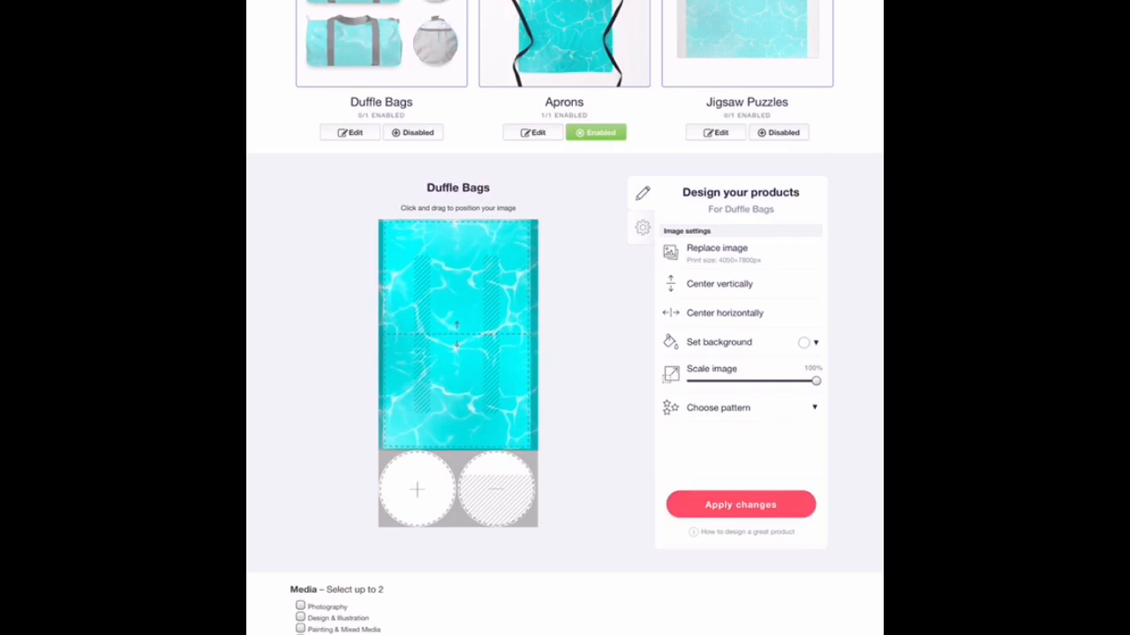
Set the duffle bag pattern to Regular grid and apply the changes
click(718, 408)
click(793, 428)
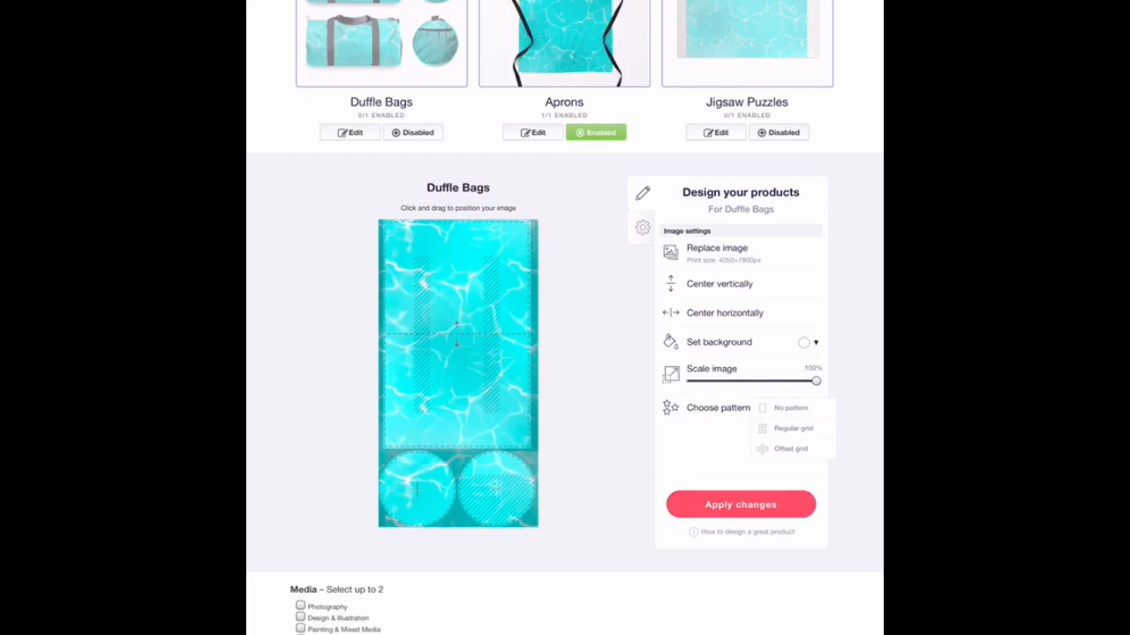
click(741, 505)
Review how the artwork sits on the other product previews
scroll(565, 353, up, 4)
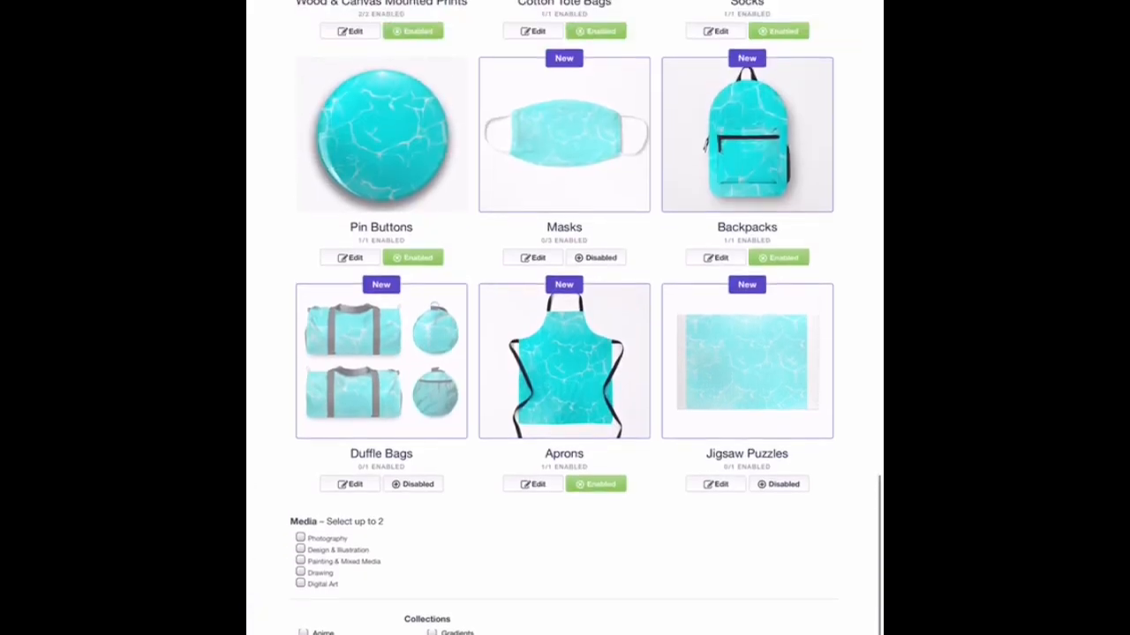
scroll(565, 318, up, 4)
scroll(565, 317, up, 3)
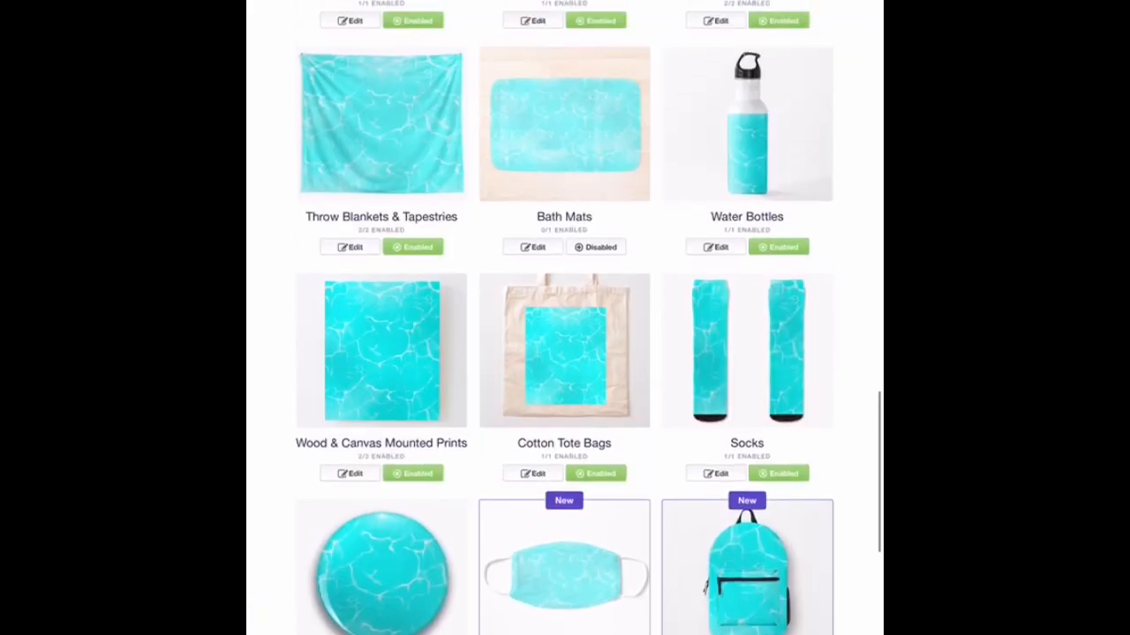
scroll(565, 318, up, 5)
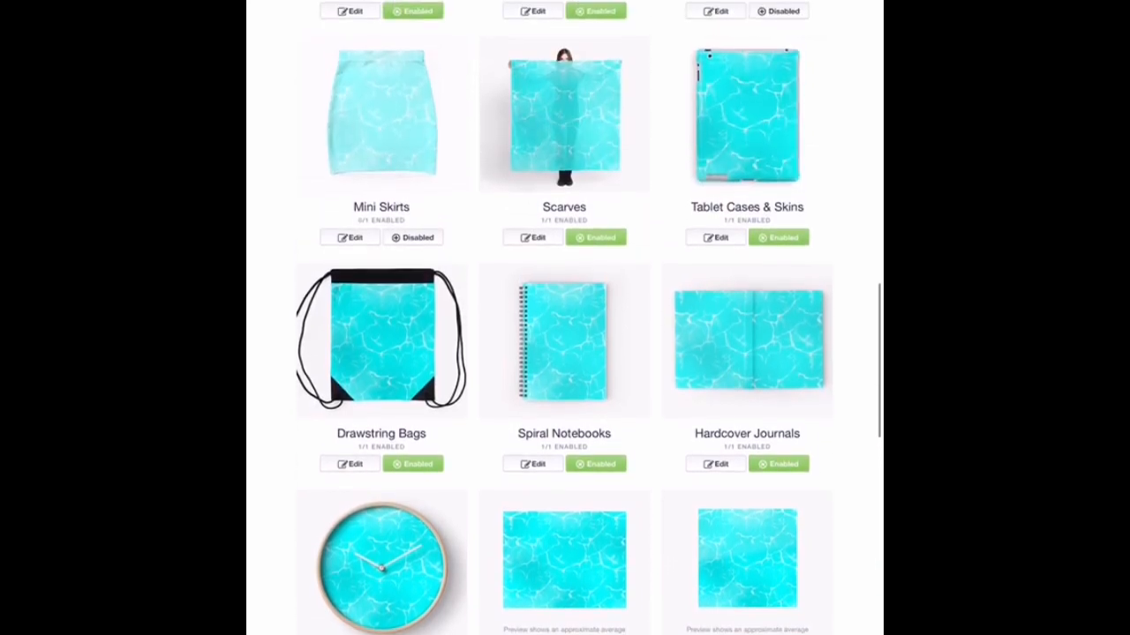
scroll(565, 318, down, 1)
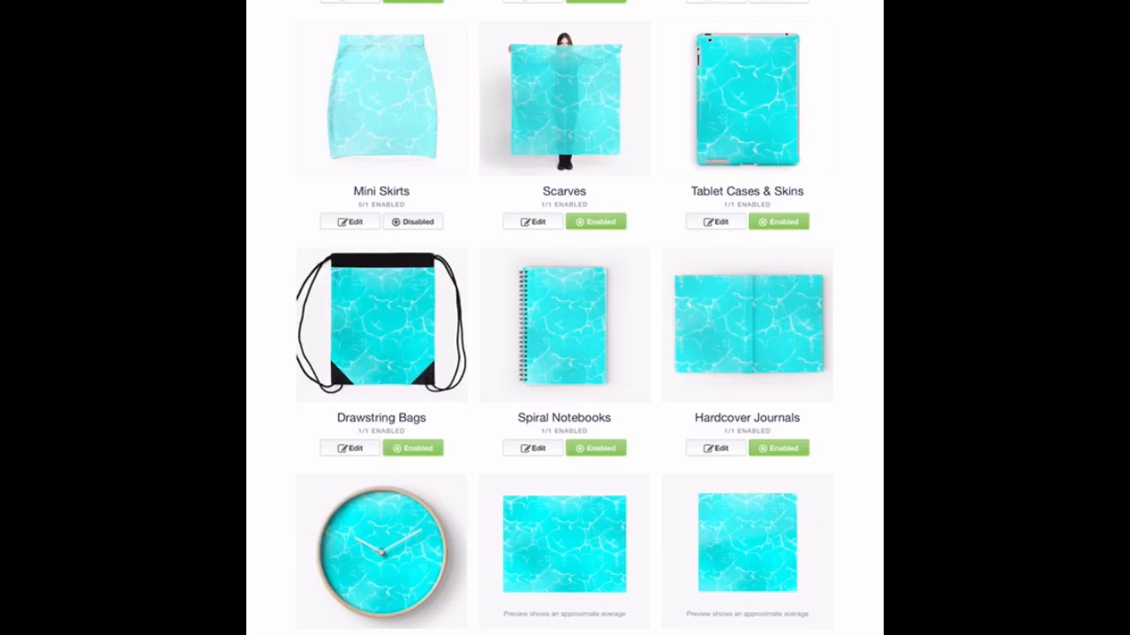
scroll(565, 318, down, 6)
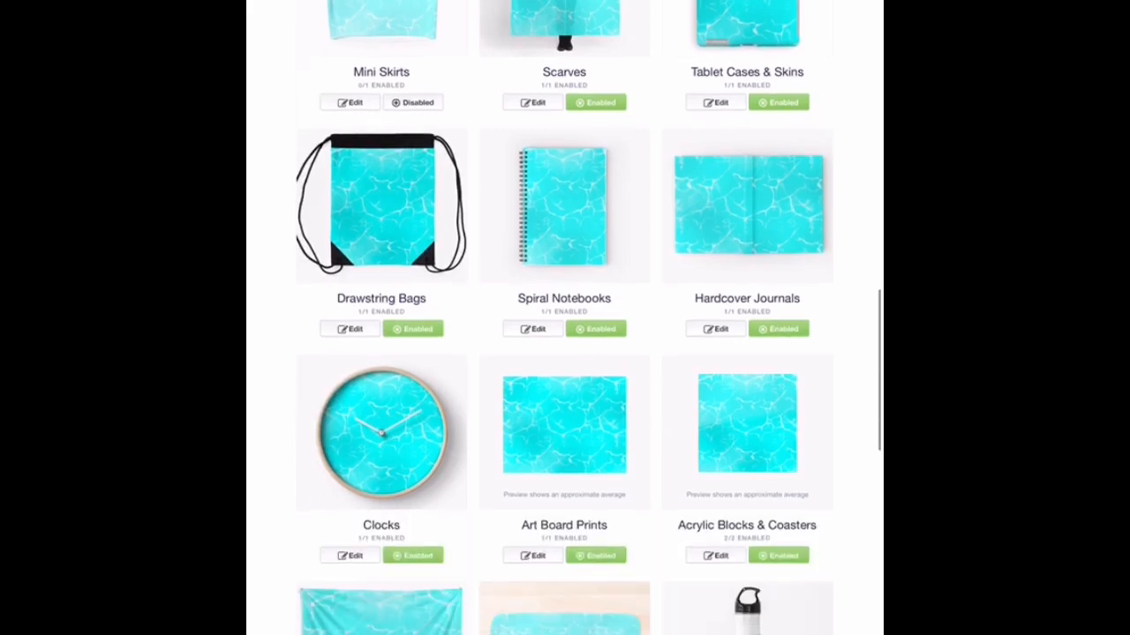
scroll(564, 317, down, 3)
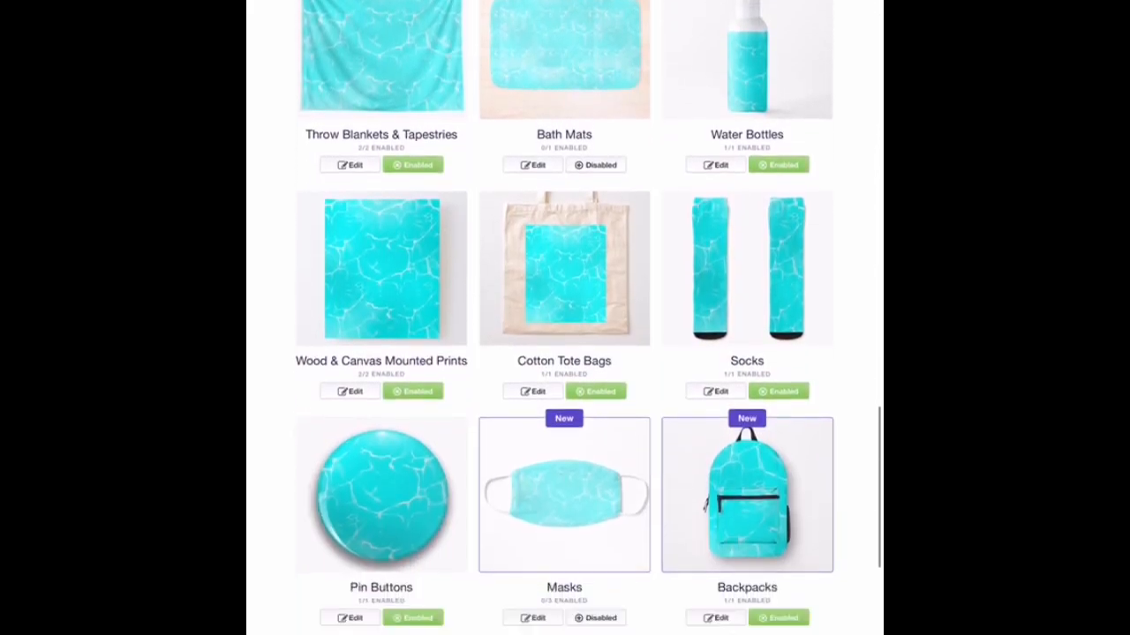
Open the Socks design, shift its image slightly upward, and open the pattern options
click(715, 242)
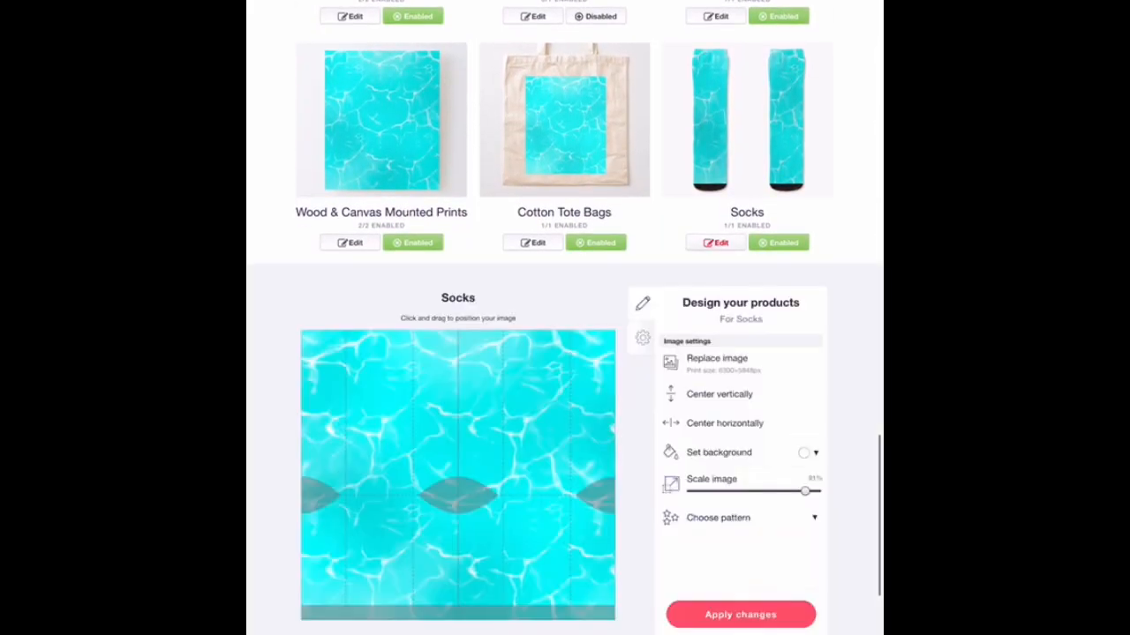
scroll(565, 353, down, 1)
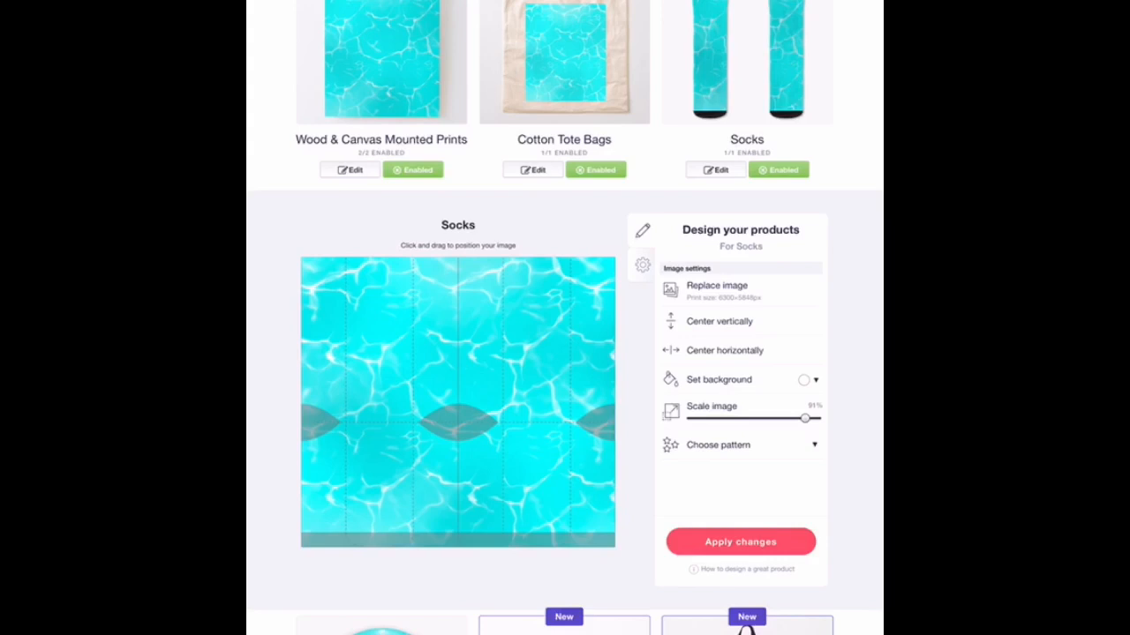
mouse_move(458, 389)
mouse_down()
mouse_move(516, 443)
mouse_move(452, 380)
mouse_move(480, 414)
mouse_move(457, 367)
mouse_move(460, 379)
mouse_up()
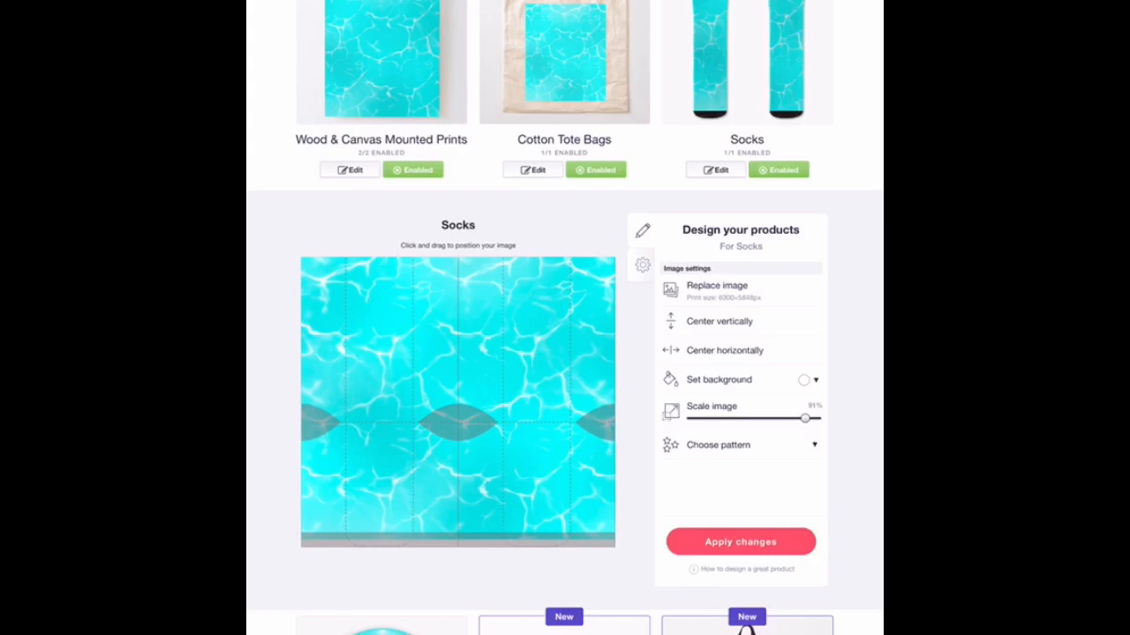
click(814, 445)
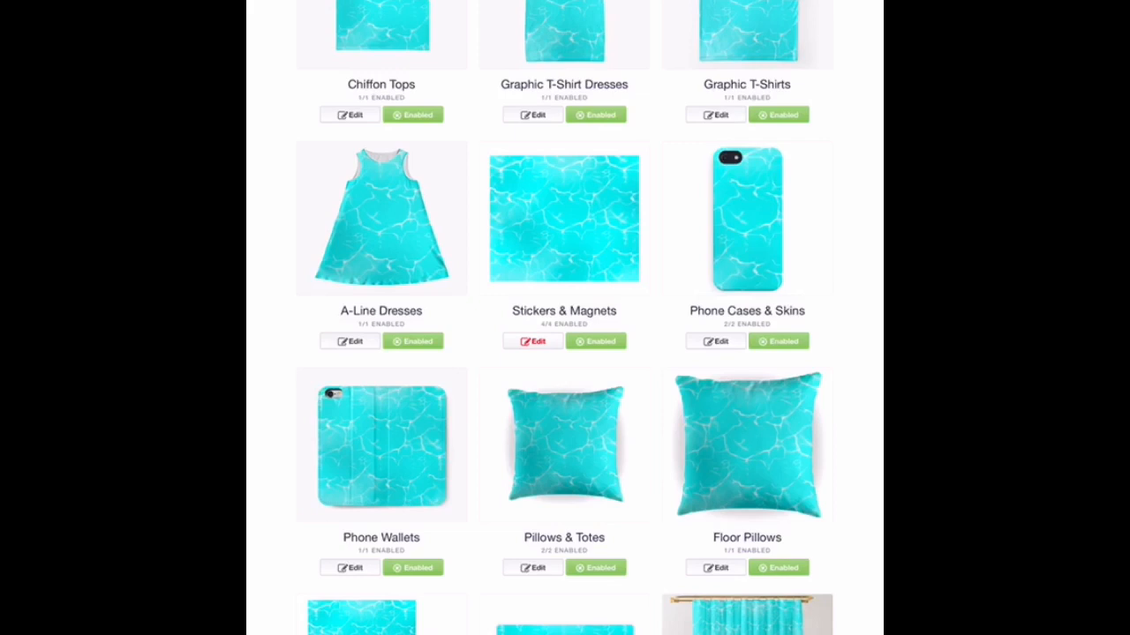
Review the product previews, reopen the Duvets, Comforters & Shower Curtains design to examine its tiling, and return to the work's details
scroll(565, 318, down, 5)
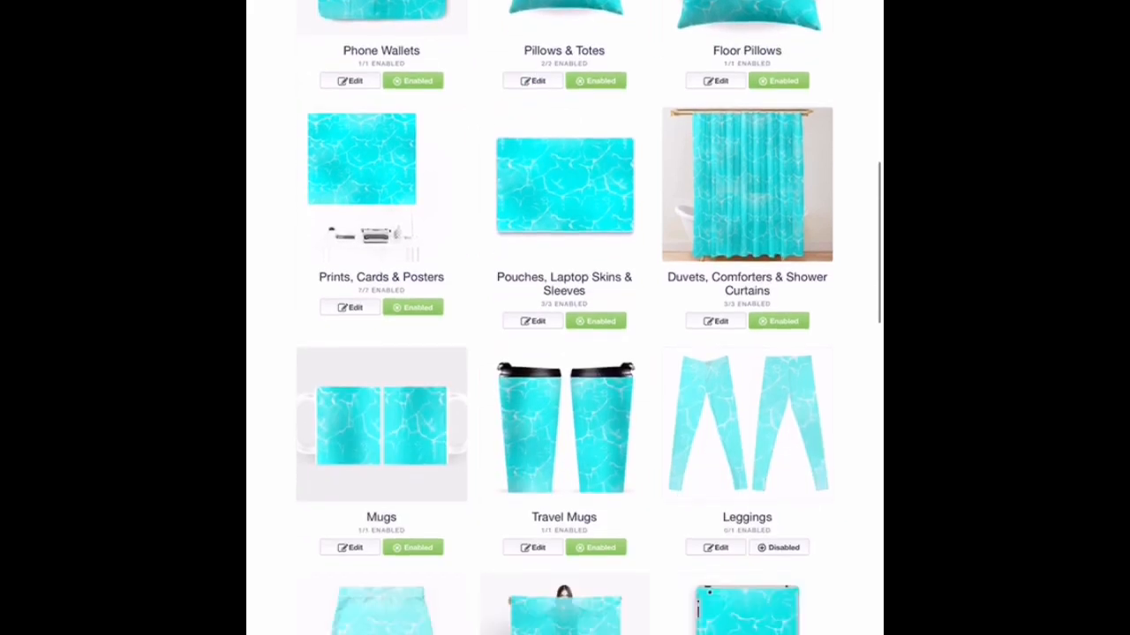
scroll(565, 318, down, 1)
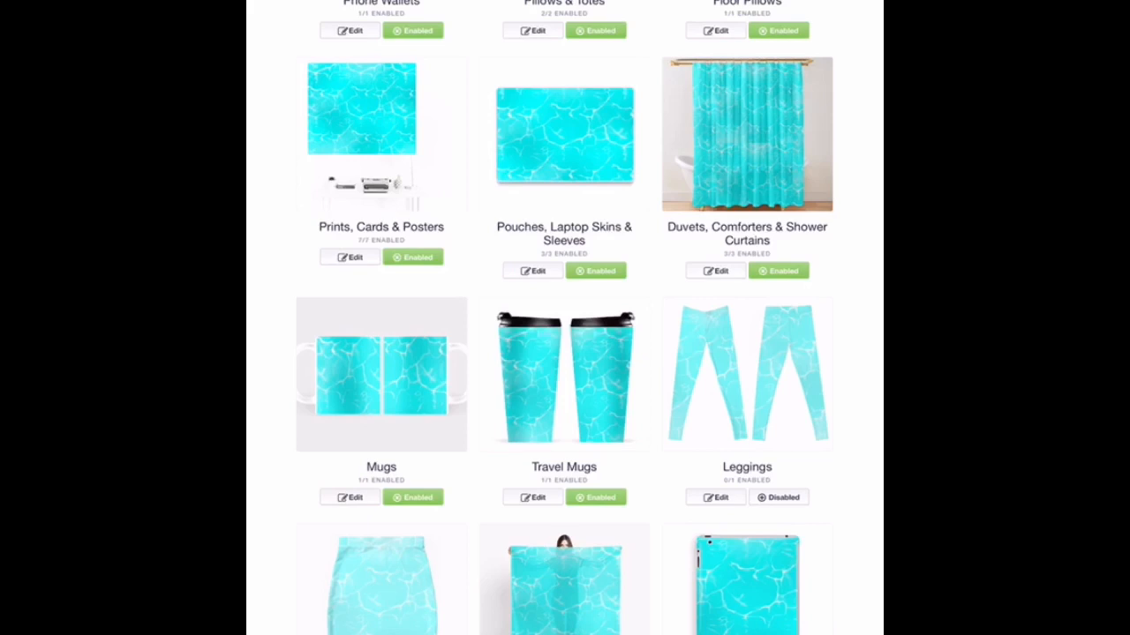
click(716, 271)
scroll(715, 271, down, 3)
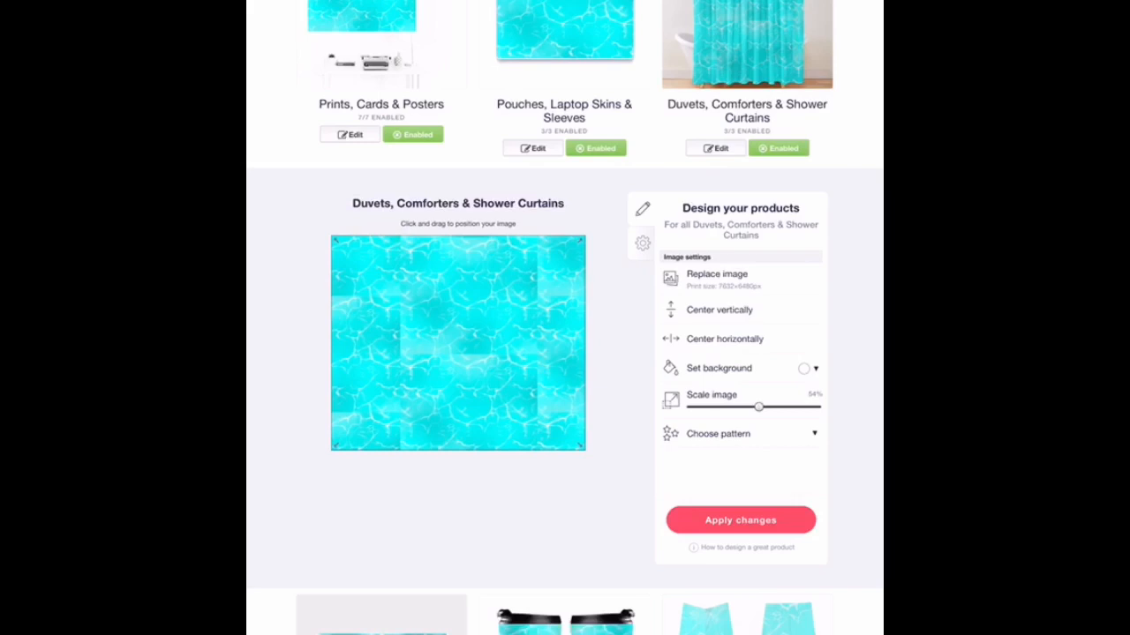
scroll(565, 318, up, 5)
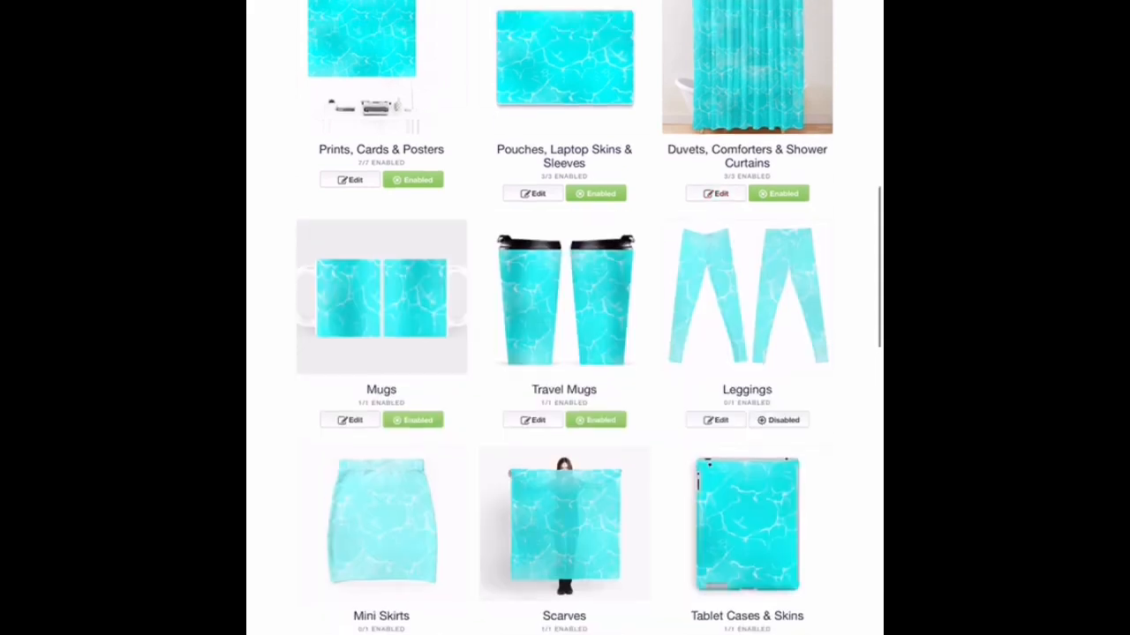
scroll(564, 318, up, 10)
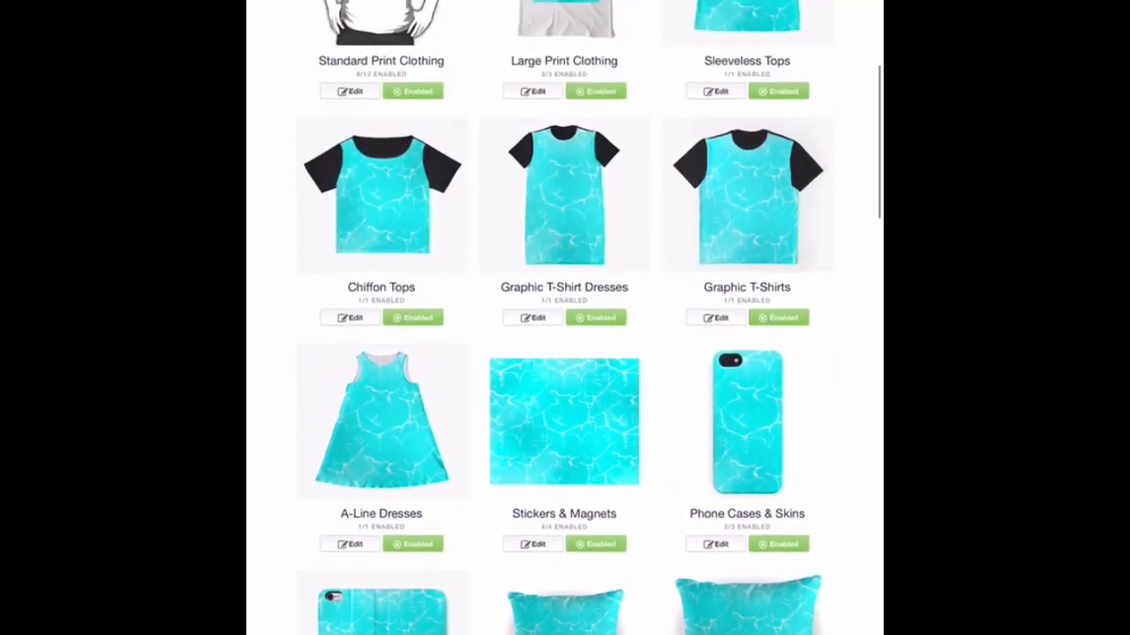
scroll(565, 317, up, 1)
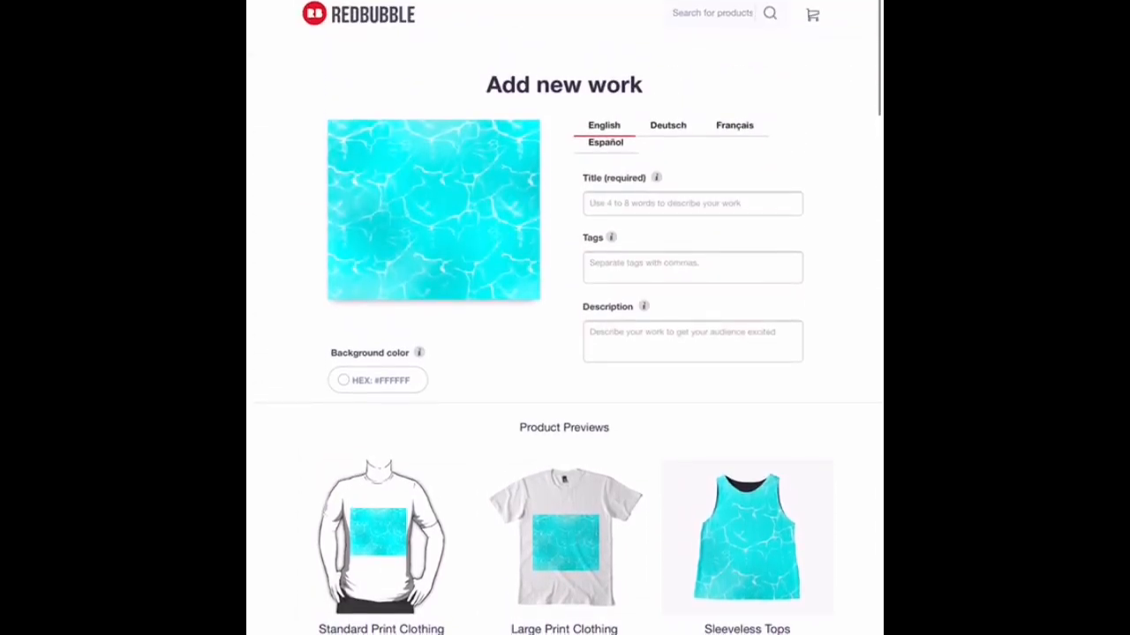
scroll(565, 317, down, 1)
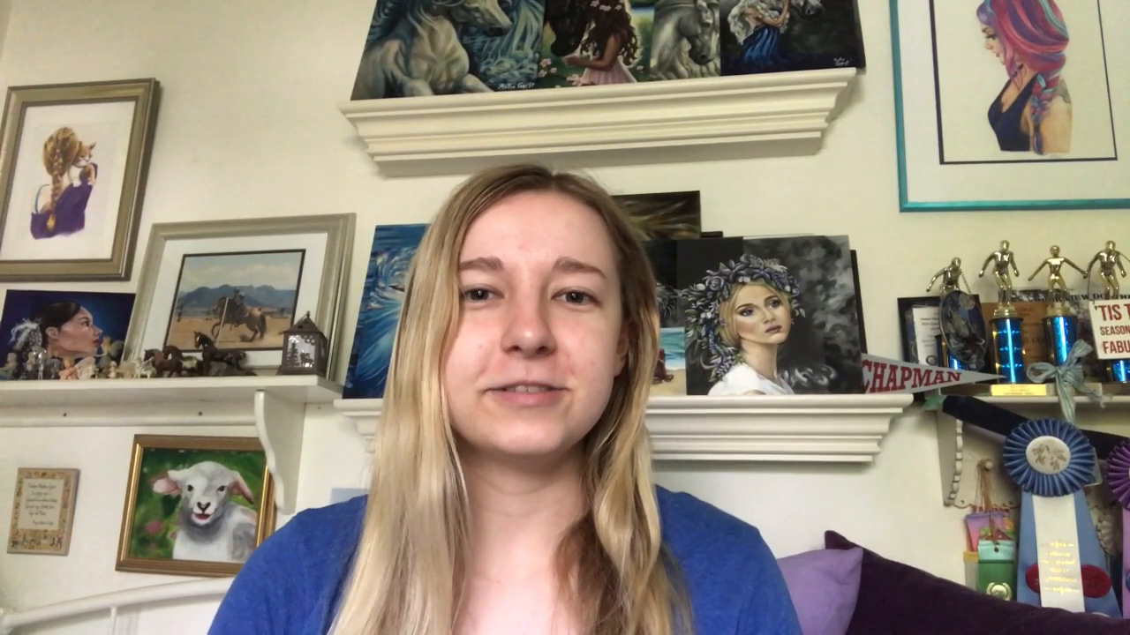